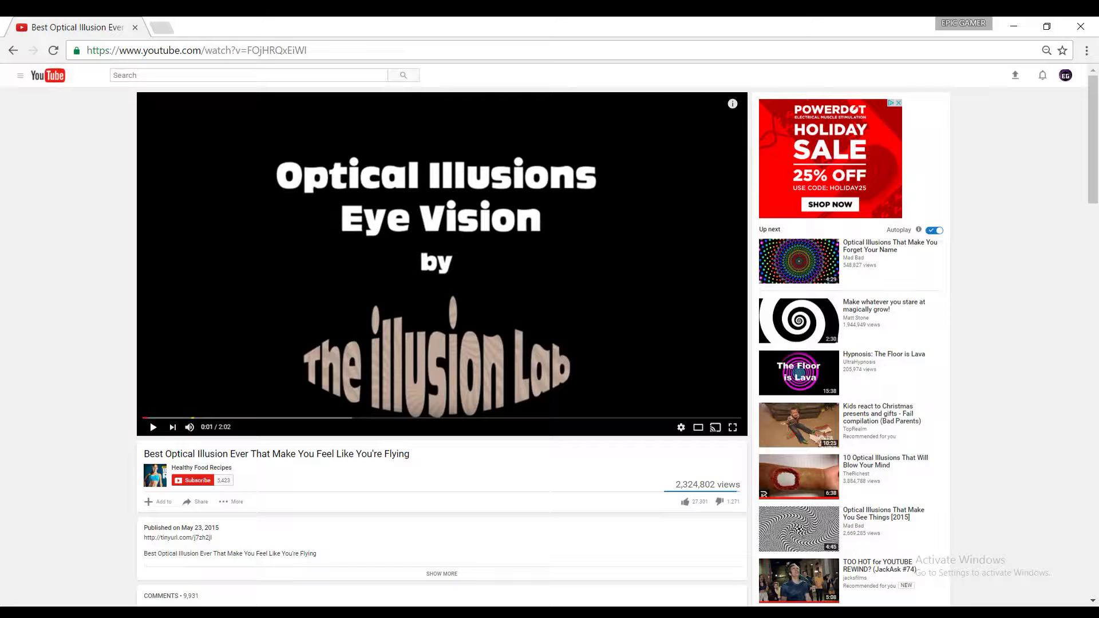
# - Play the 'Best Optical Illusion Ever' video and pause it at 0:06 on the warning screen
pyautogui.press('space')
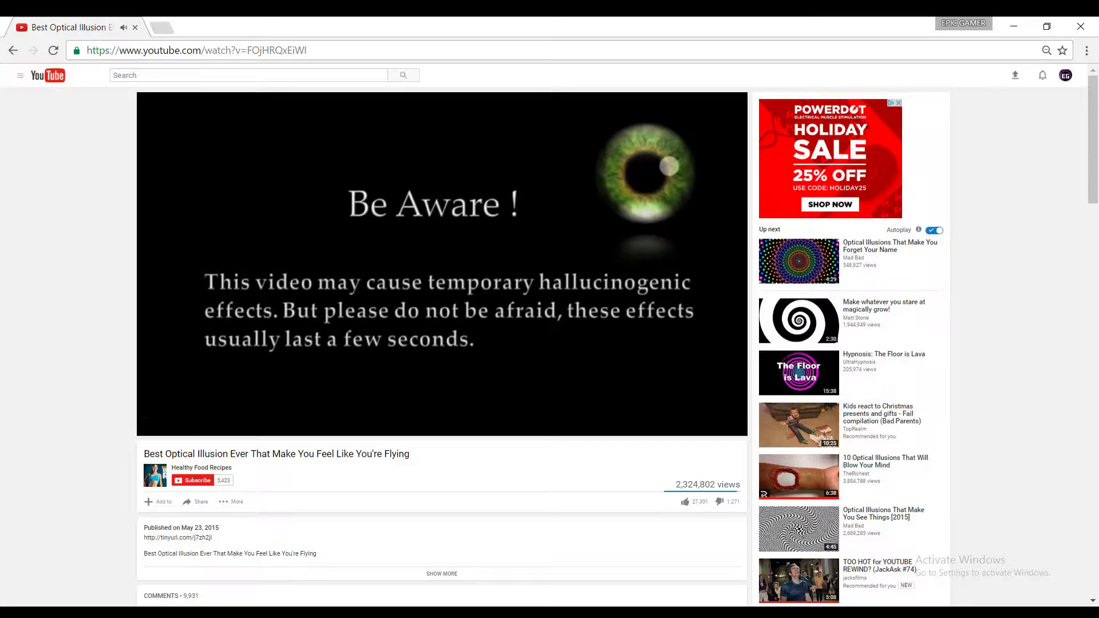
pyautogui.press('space')
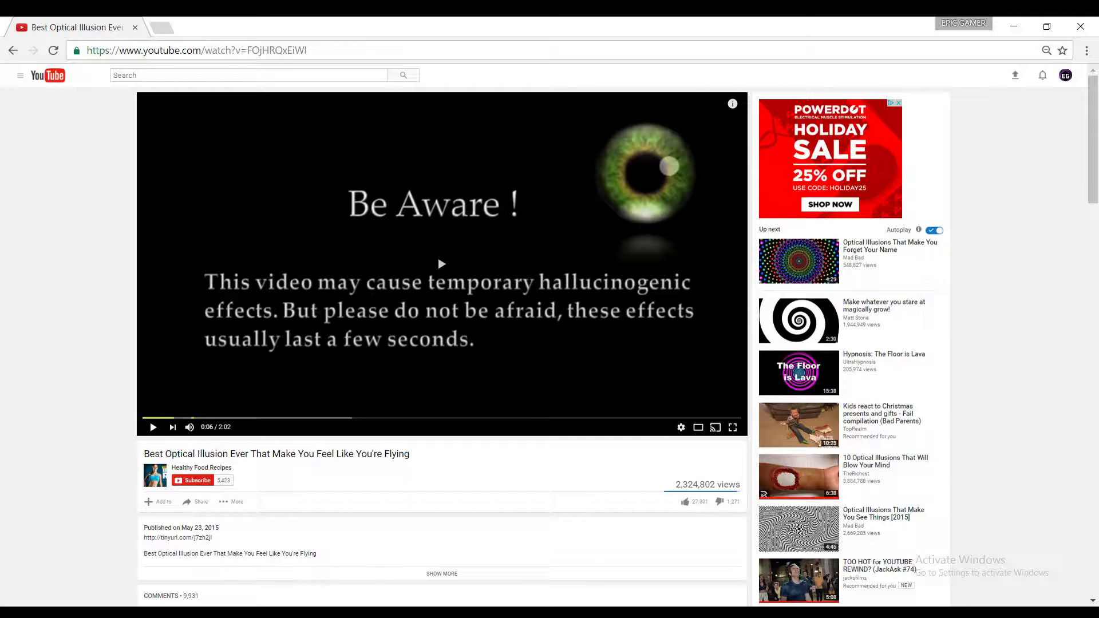
# - Pause at 0:12, switch Annotations off in player settings, then resume playback
pyautogui.click(441, 263)
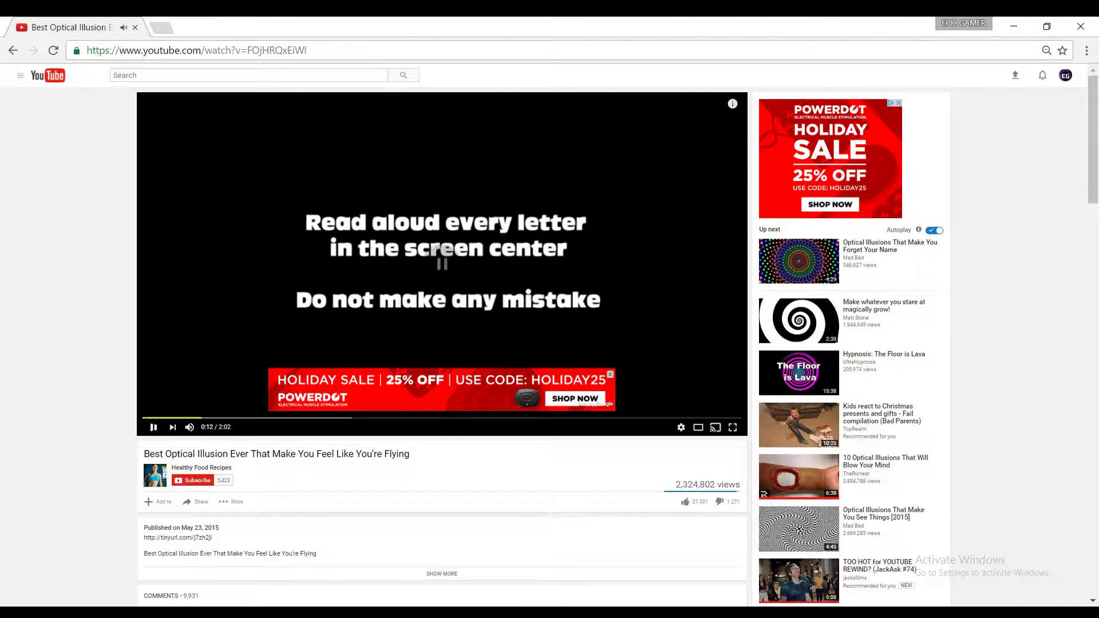
pyautogui.click(443, 259)
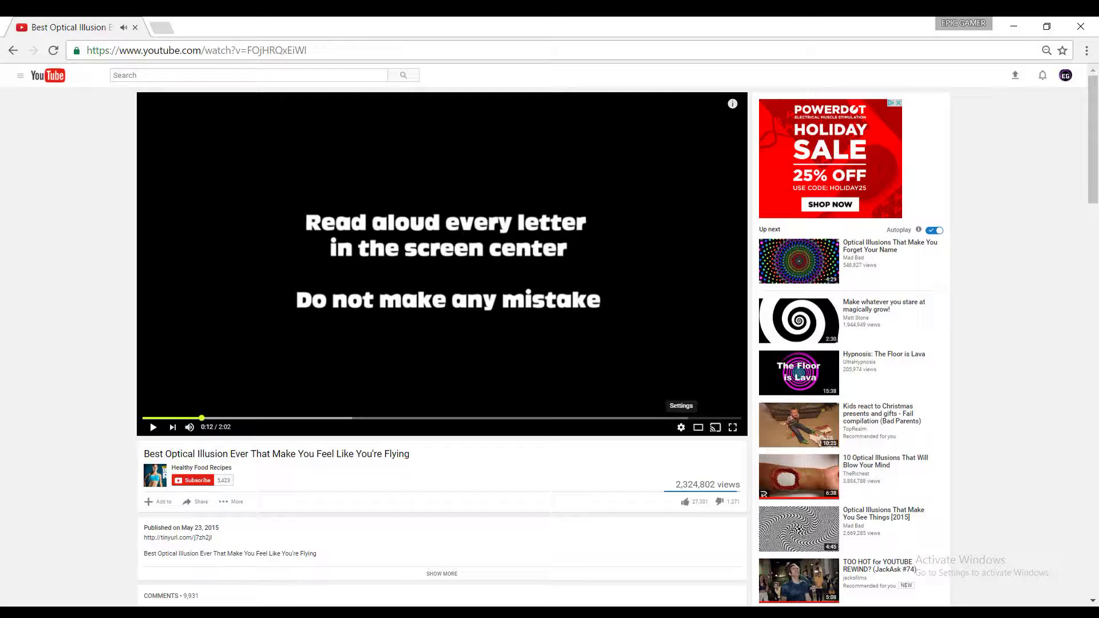
pyautogui.click(681, 427)
pyautogui.click(725, 370)
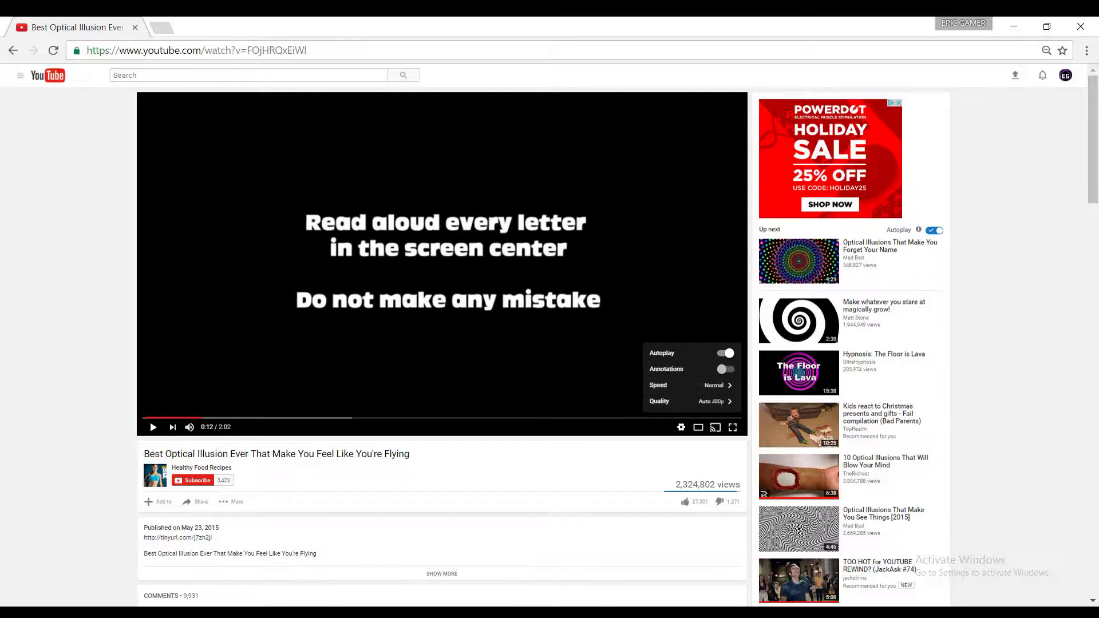
pyautogui.click(681, 428)
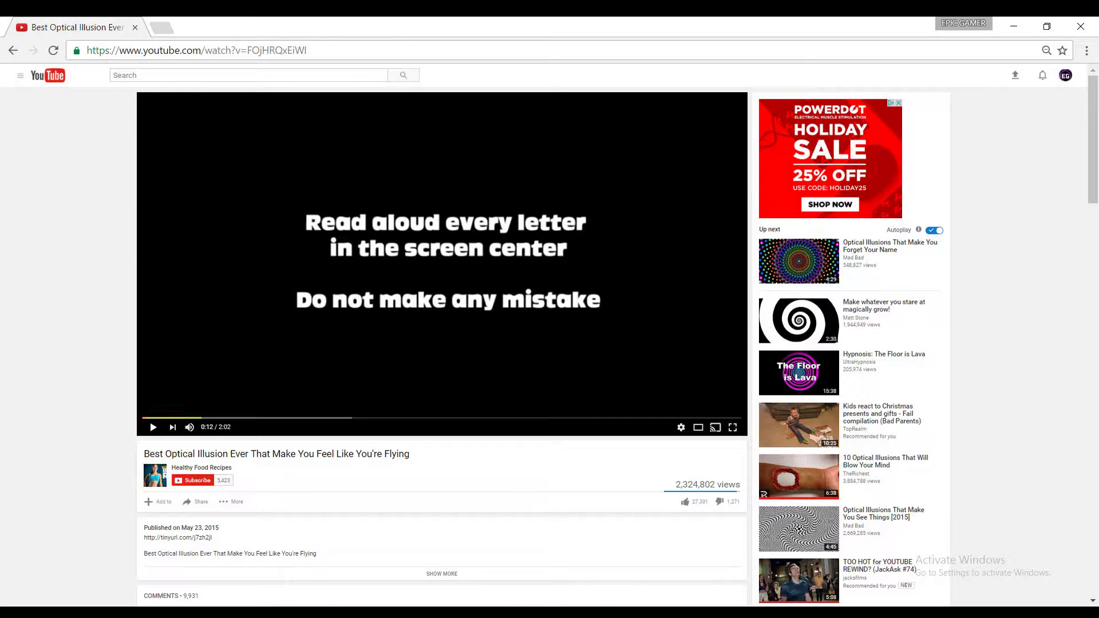
pyautogui.press('space')
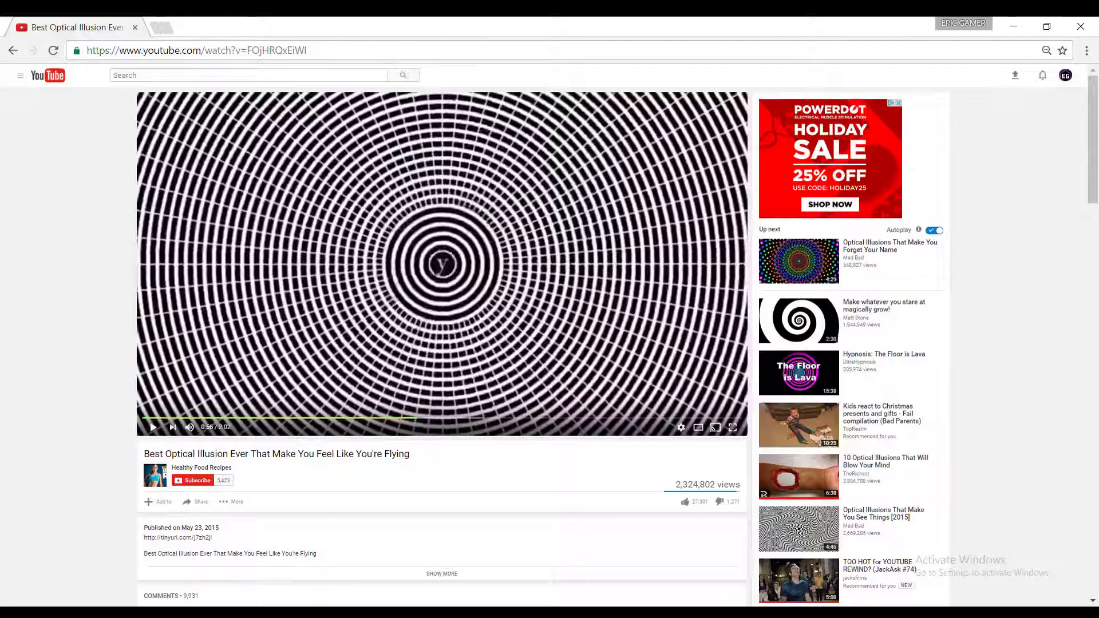
# - Resume the illusion video and let it play to the 'Look Away Now' eye around 1:35
pyautogui.press('space')
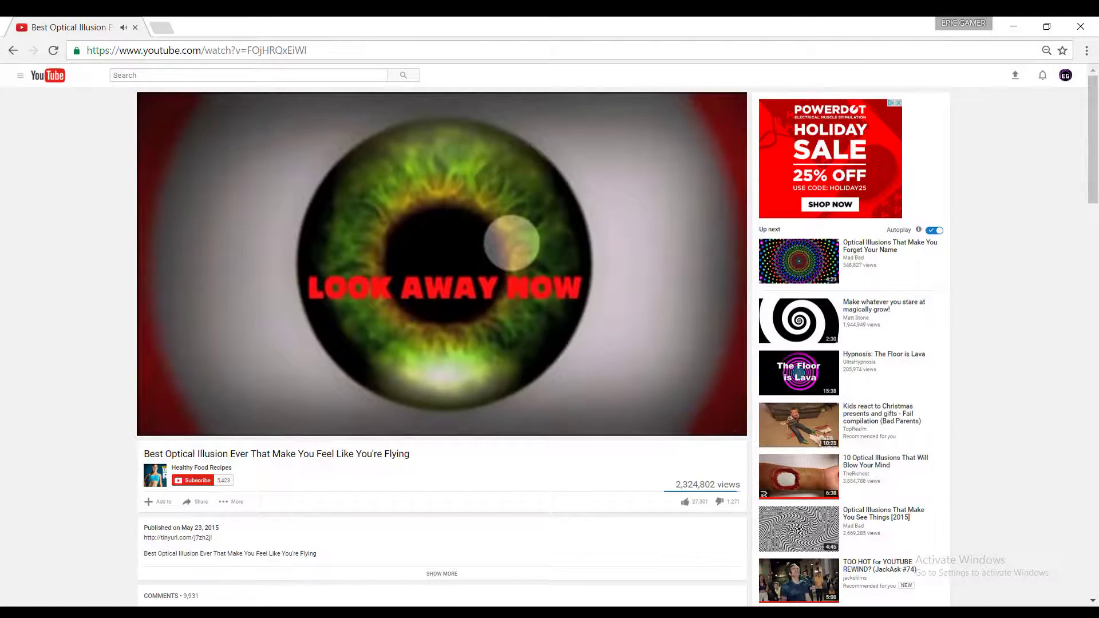
# - Pause the illusion video at 1:35 on the 'Look Away Now' eye screen
pyautogui.press('space')
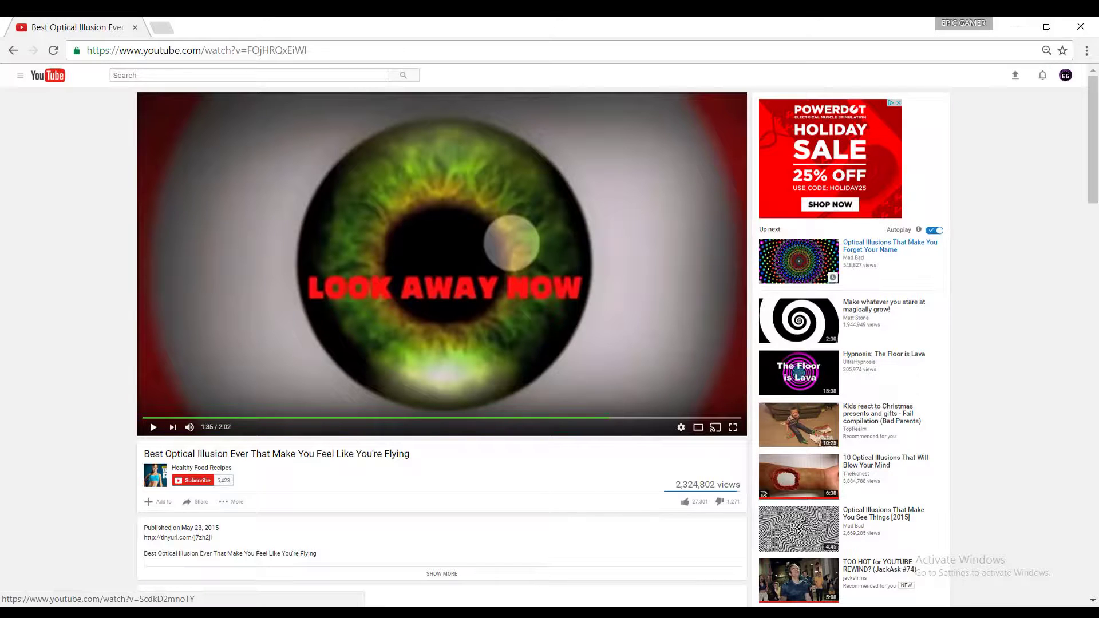
# - Open the Up next video 'Optical Illusions That Make You Forget Your Name' and let it load
pyautogui.click(799, 260)
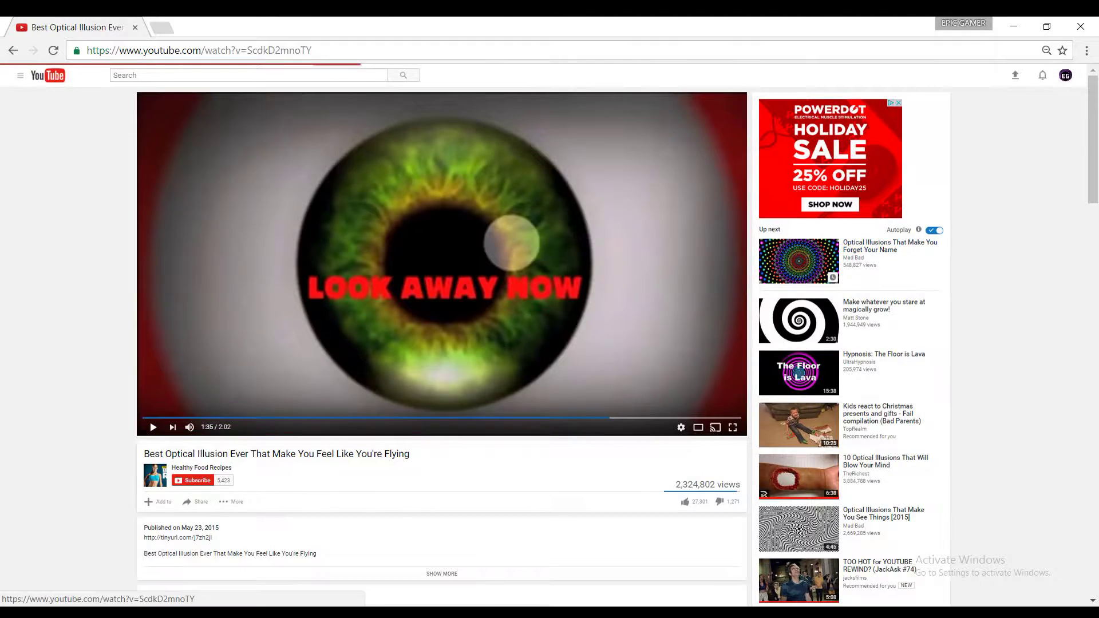